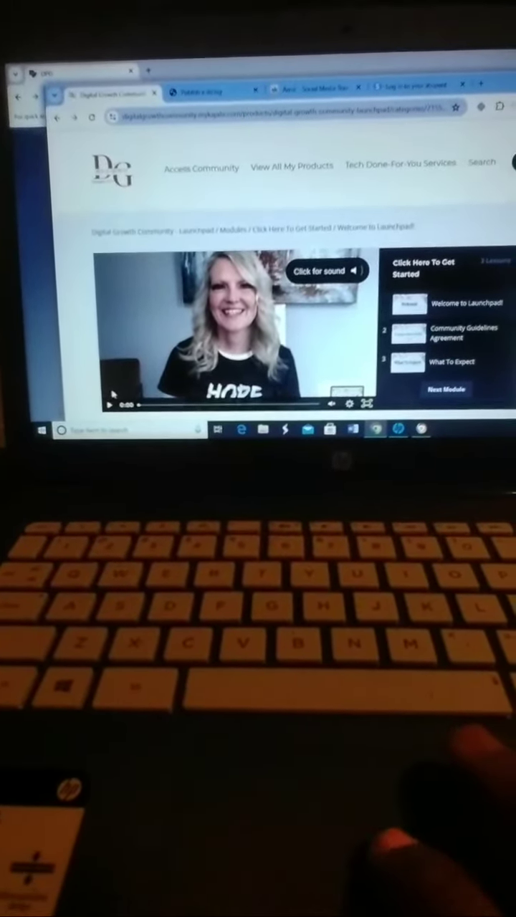
Step: Unmute the Welcome to Launchpad lesson video so it plays with sound
{"action": "left_click", "coordinate": [107, 399]}
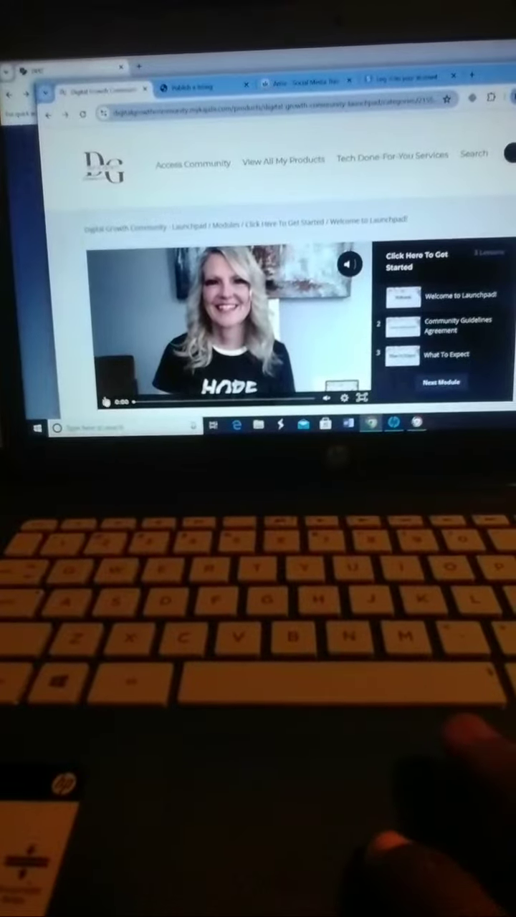